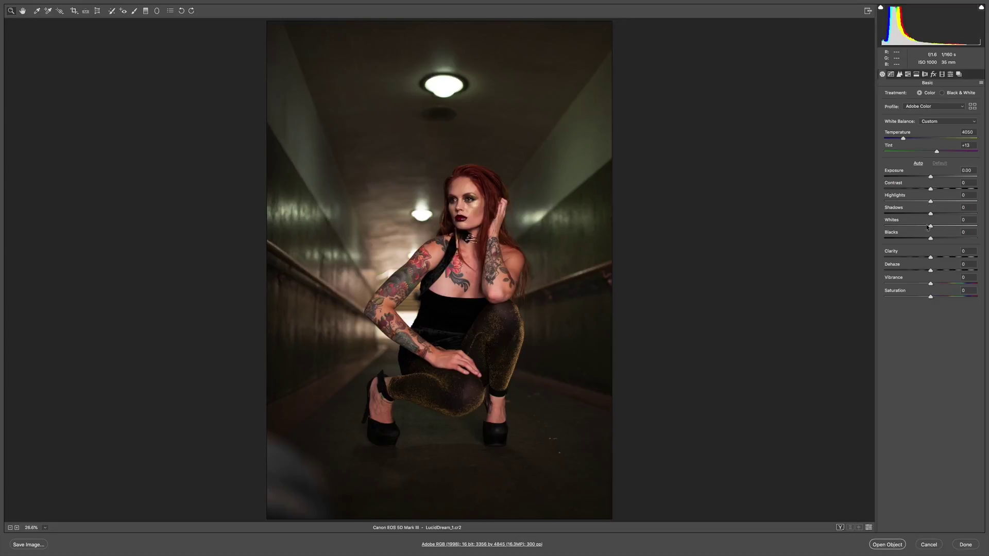
Step: Set the tunnel portrait's Exposure +0.20, Highlights -13, Shadows +22, Whites -18, Blacks +41
drag(930, 213, 948, 240)
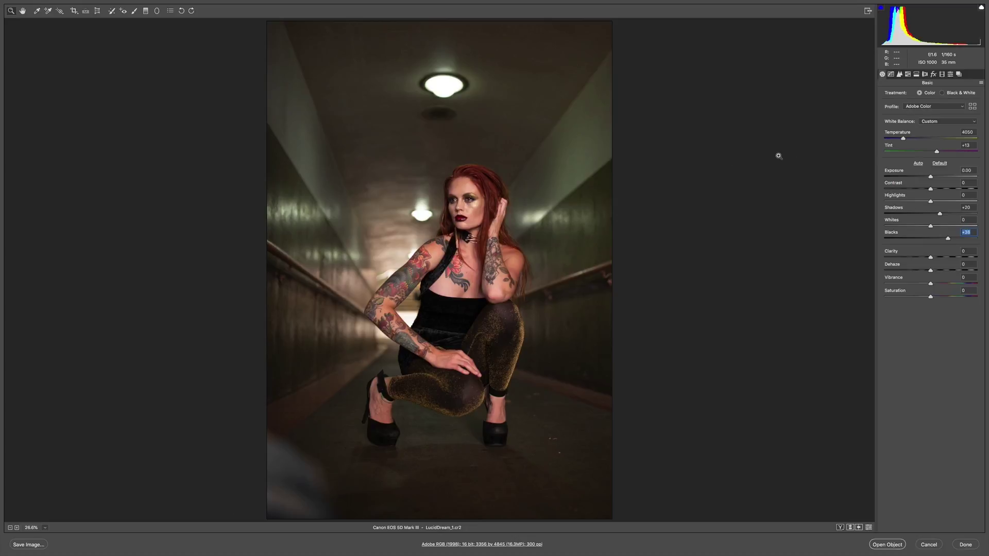
drag(930, 203, 923, 228)
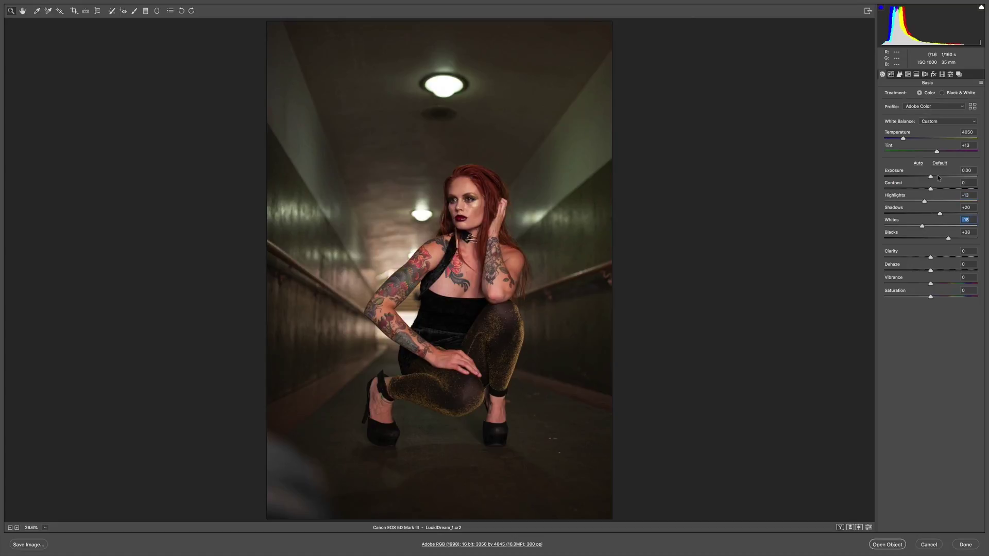
drag(931, 177, 933, 178)
drag(949, 239, 950, 240)
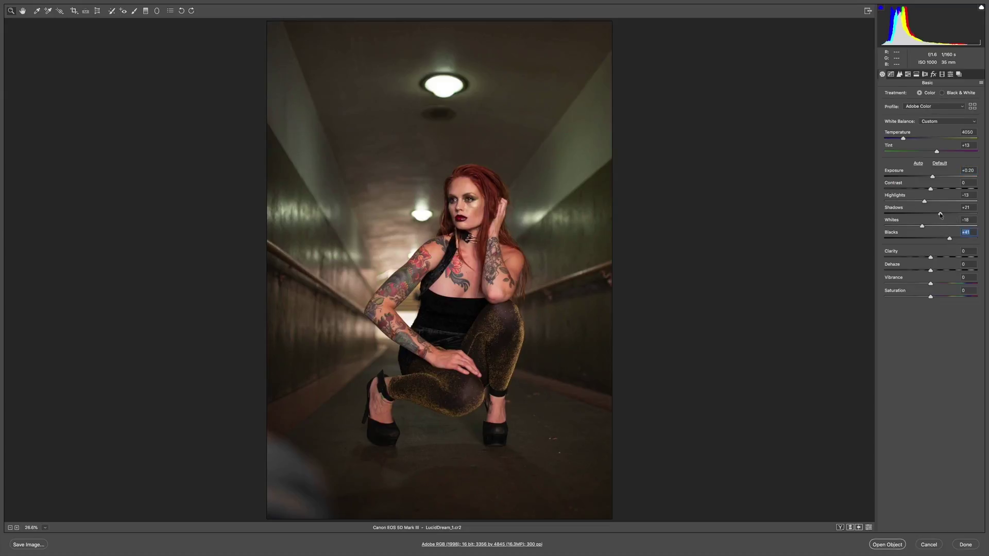
click(941, 214)
Step: Apply RGG_01_Clarity from the RGG_LucidDream profile set to the tunnel portrait
click(973, 107)
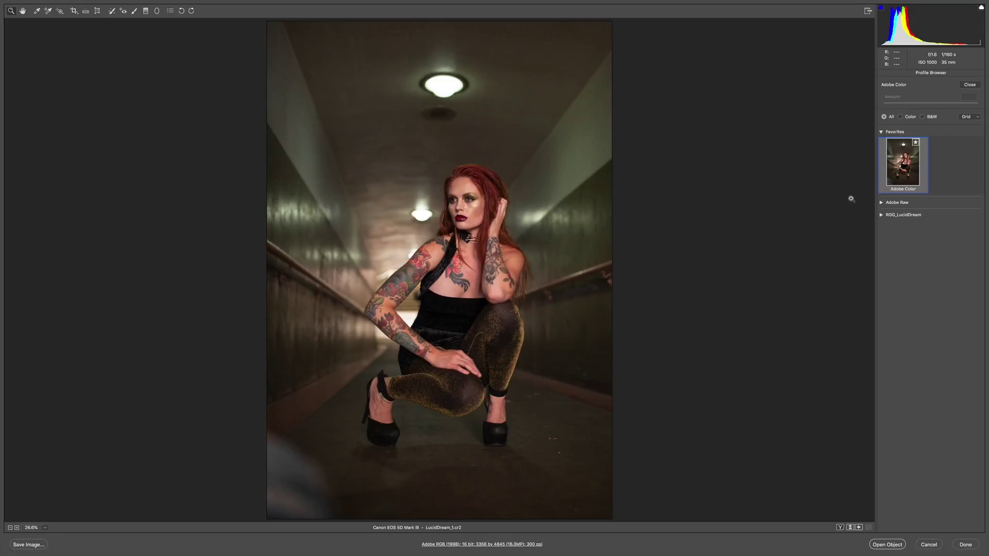
click(881, 215)
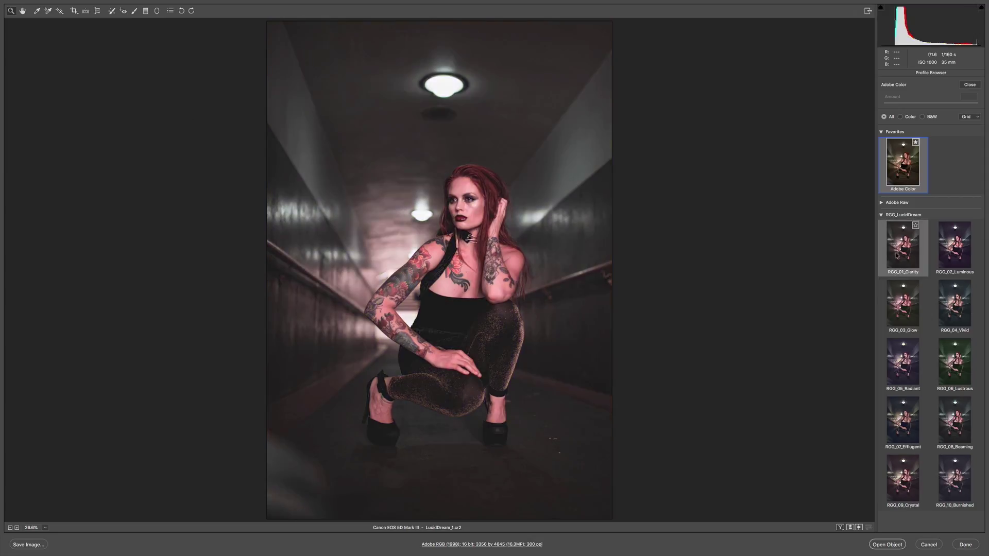
click(897, 256)
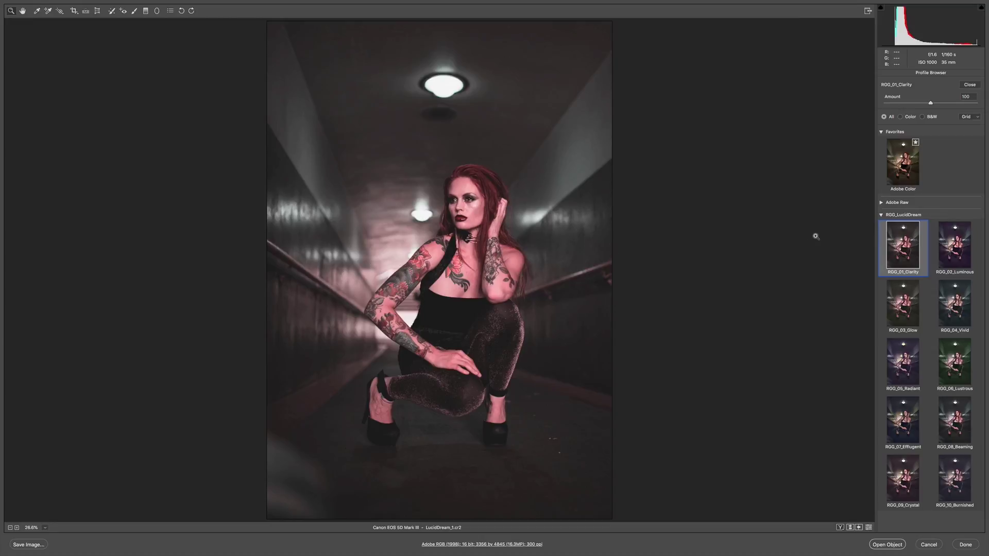
Step: Preview profiles RGG_02_Luminous through RGG_10_Burnished, then apply RGG_04_Vivid
key(Right)
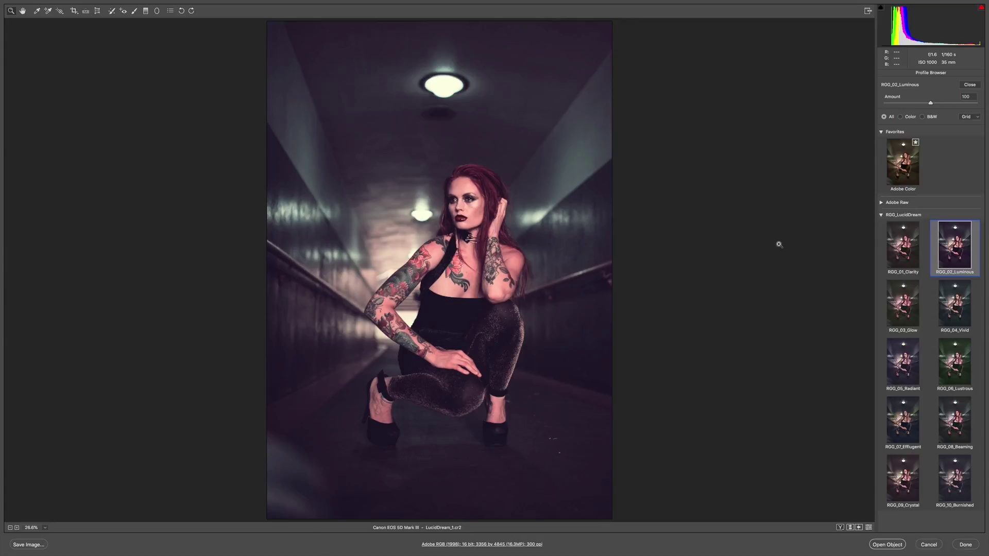
key(Right)
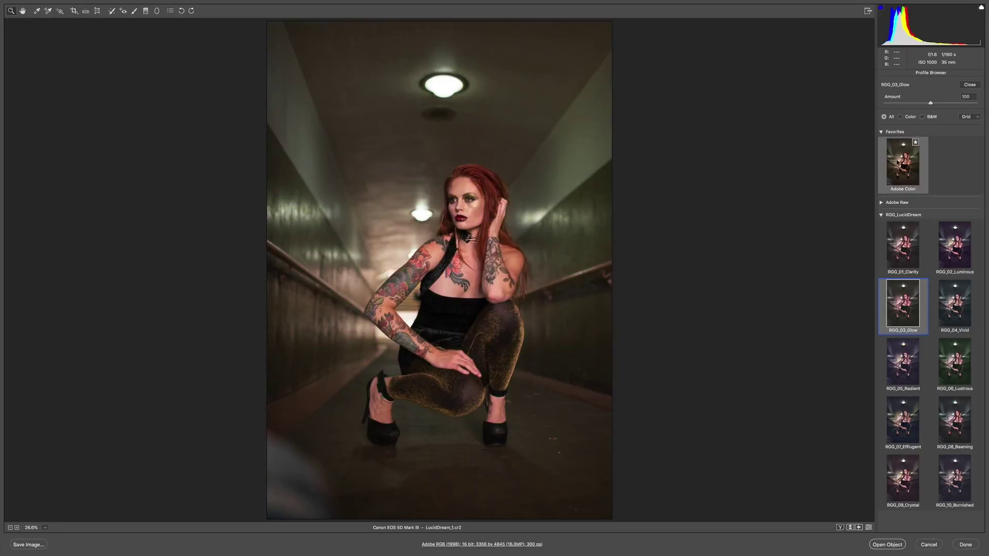
key(Right)
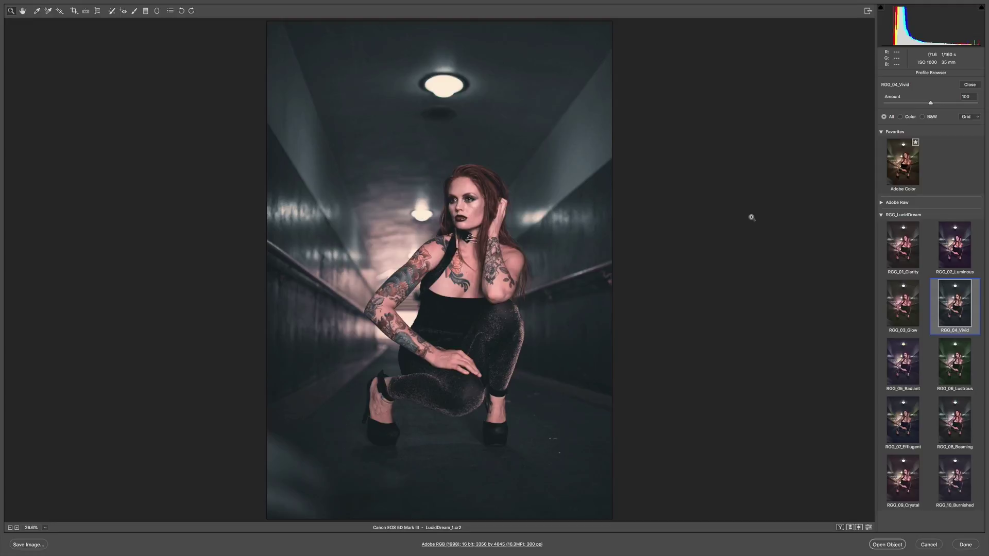
key(Right)
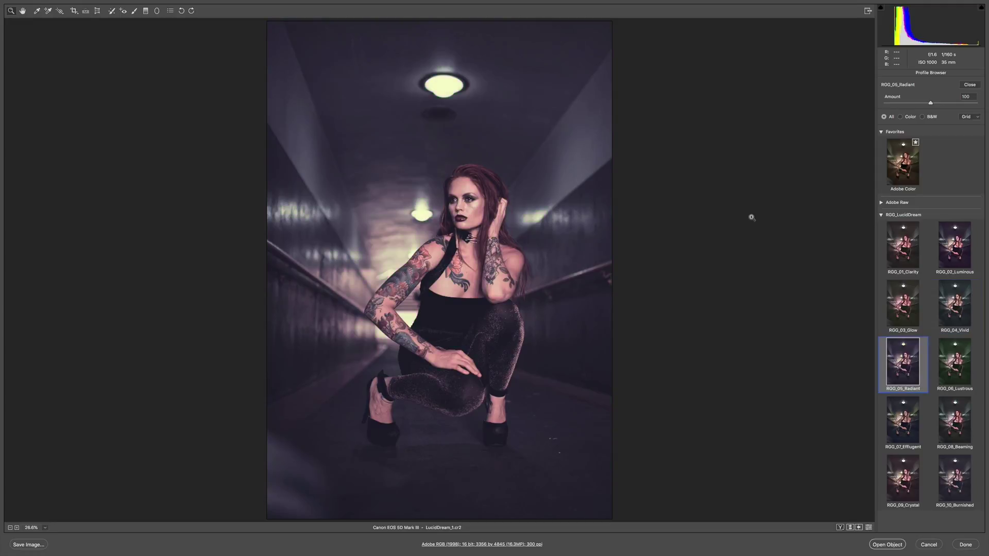
key(Right)
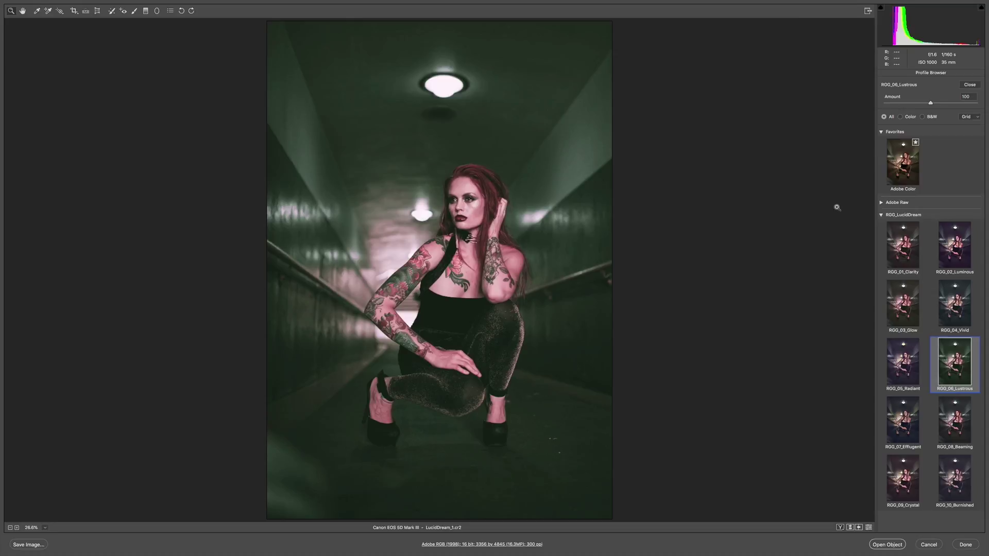
key(Right)
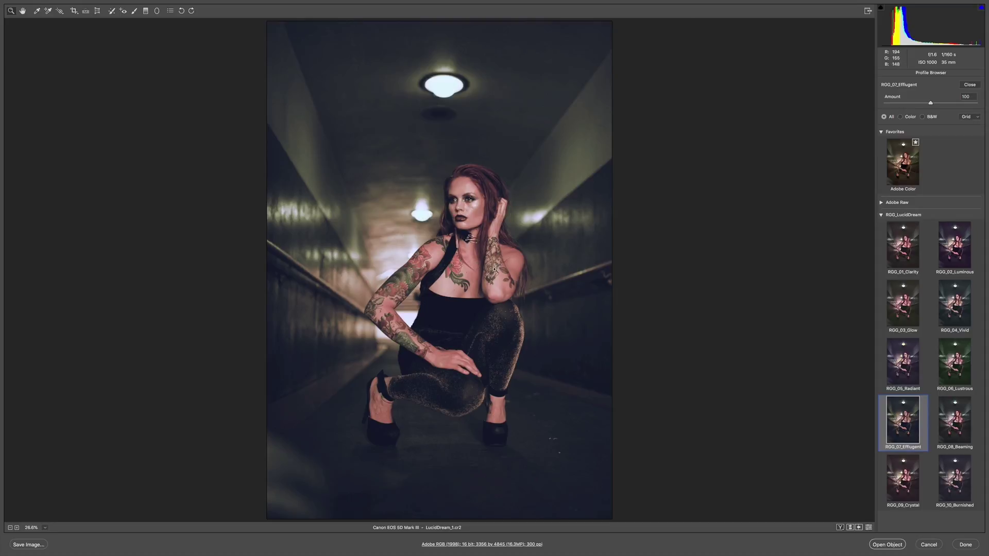
key(Right)
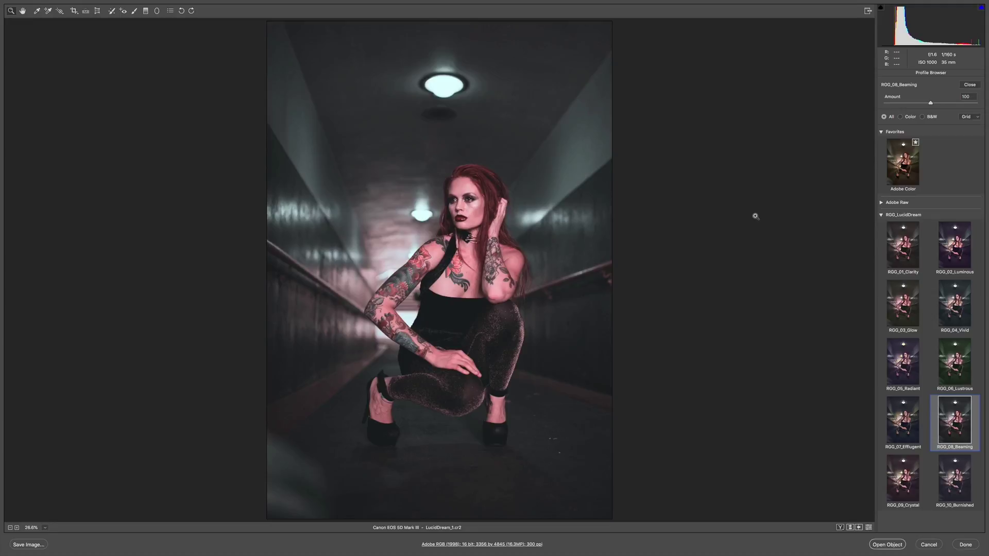
key(Left)
key(Right)
key(Right)
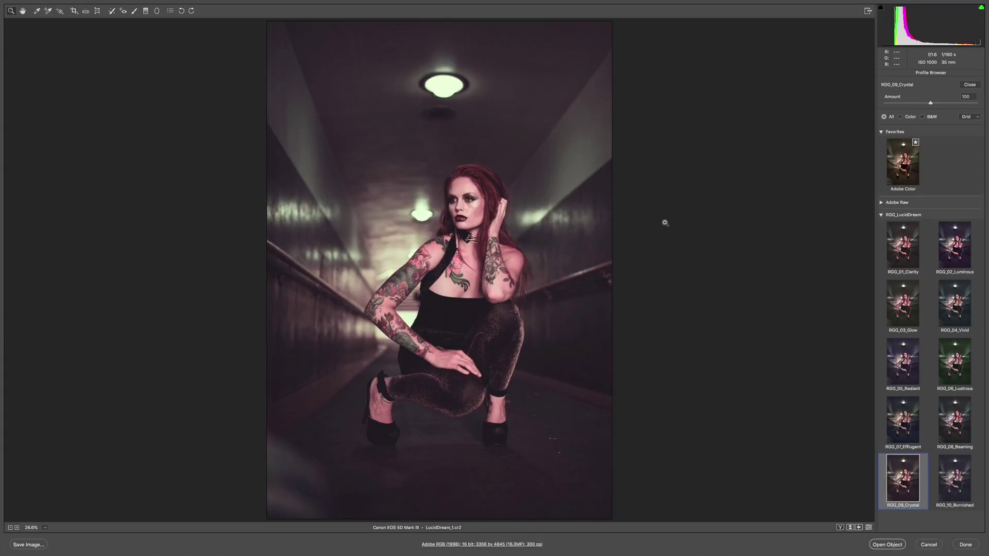
key(Right)
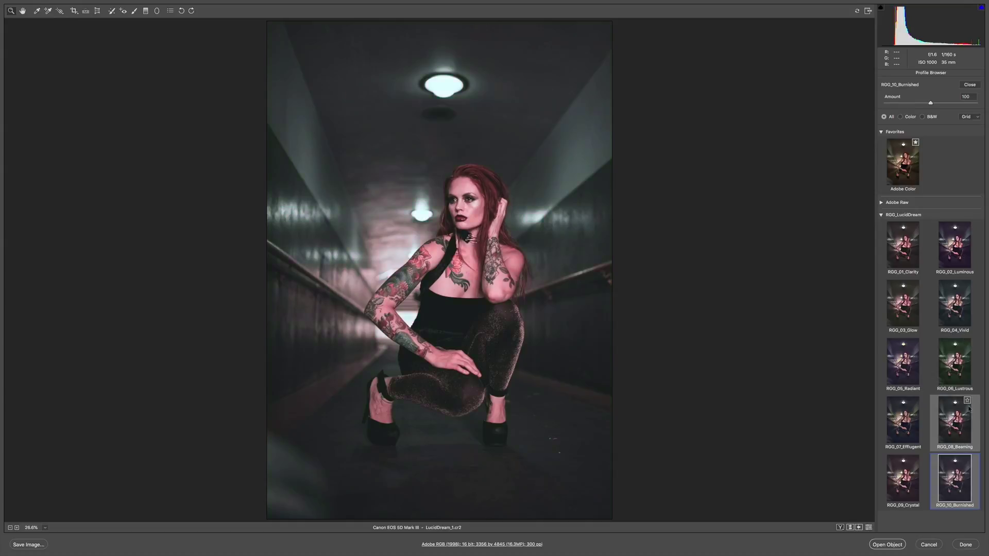
click(958, 309)
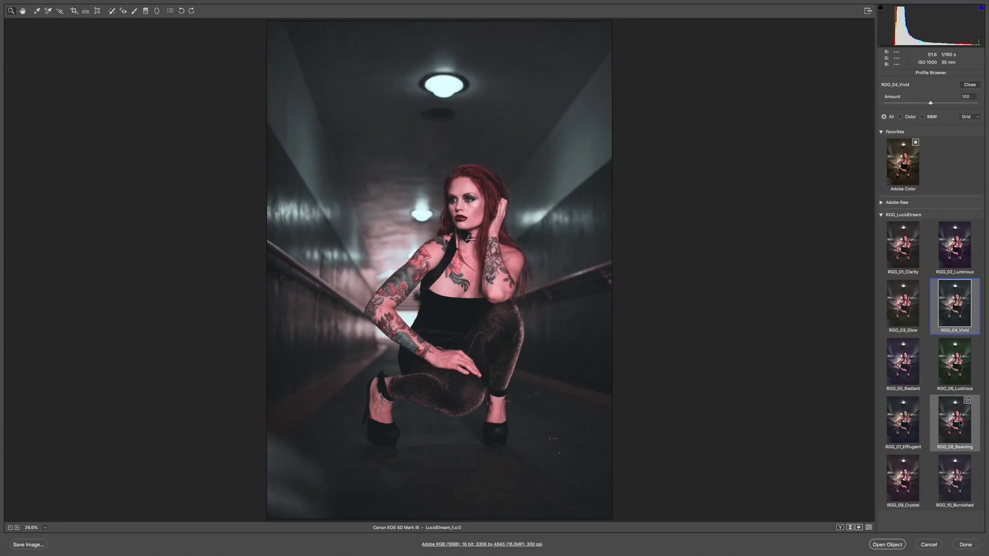
Step: Apply RGG_08_Beaming to the tunnel portrait and lower its amount to 87
click(964, 423)
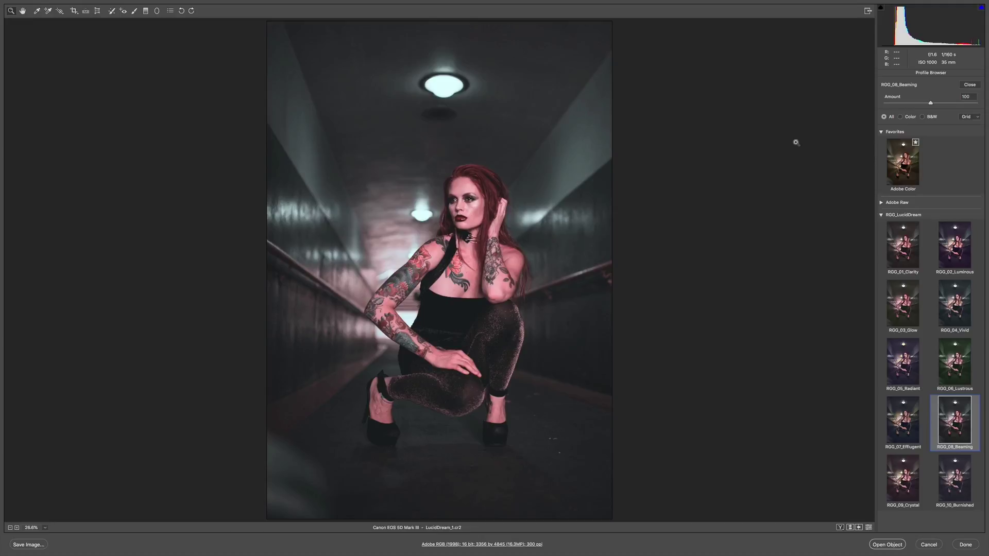
drag(931, 103, 924, 103)
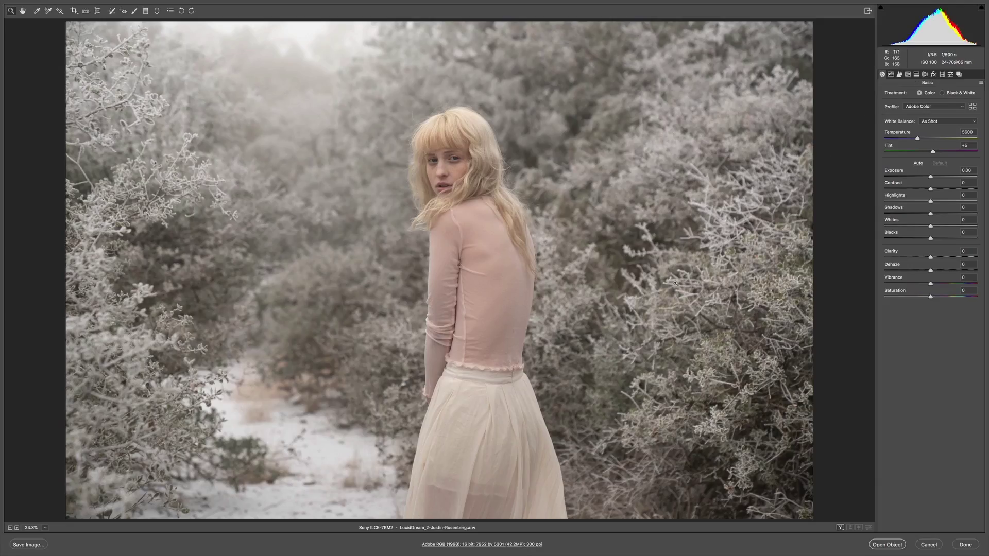
Step: Apply RGG_01_Clarity from the RGG_LucidDream set to the frosty-bushes portrait
click(972, 107)
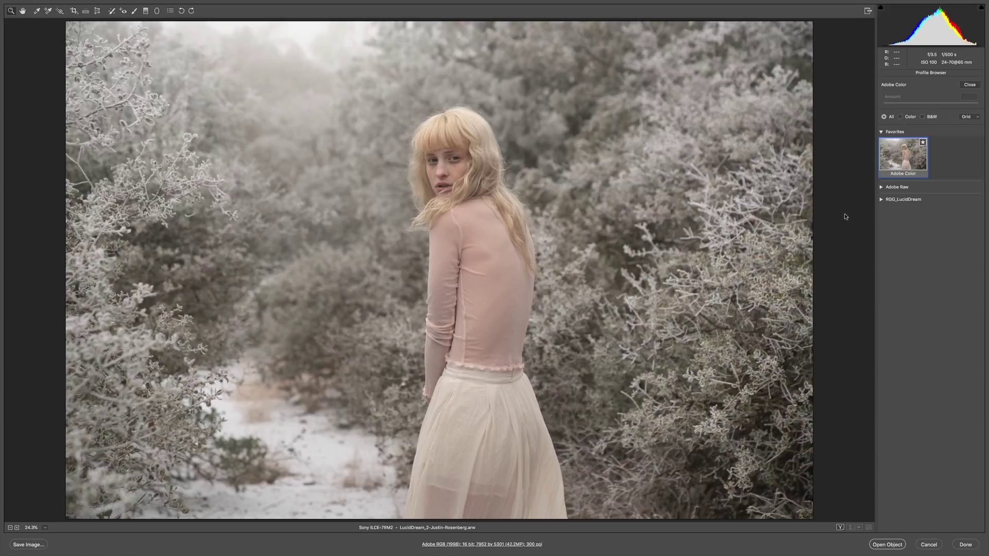
click(882, 199)
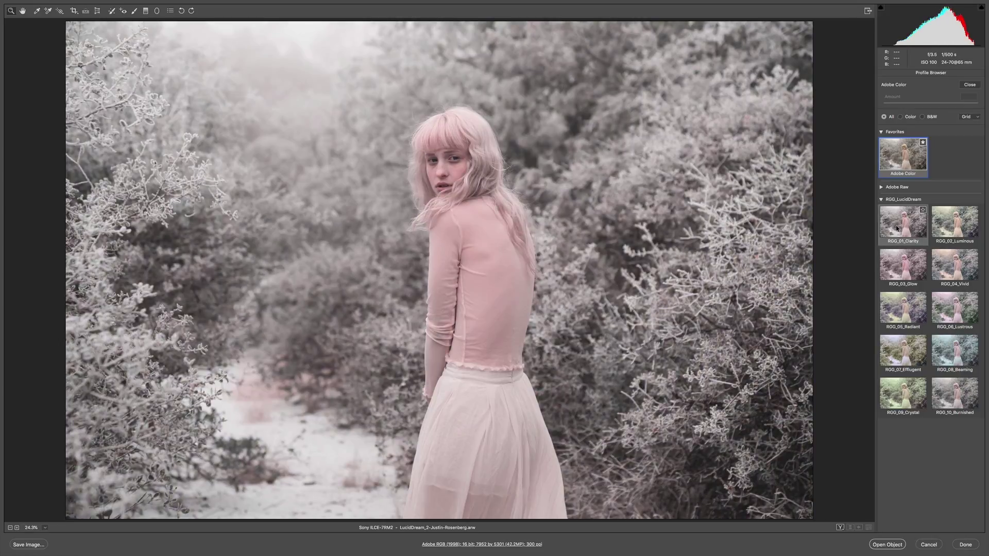
click(896, 229)
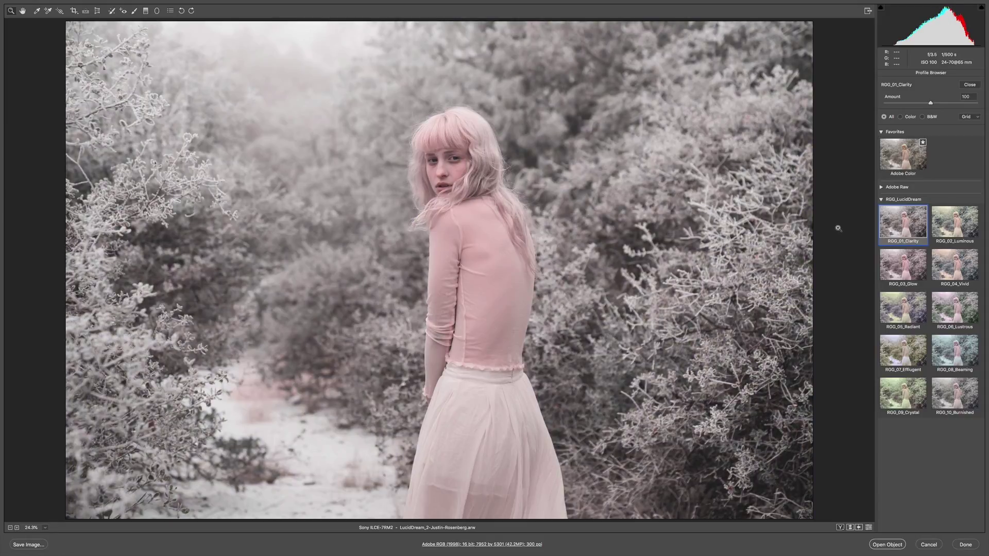
Step: Preview RGG_02_Luminous through RGG_10_Burnished on the frosty portrait, ending on RGG_10_Burnished
click(960, 212)
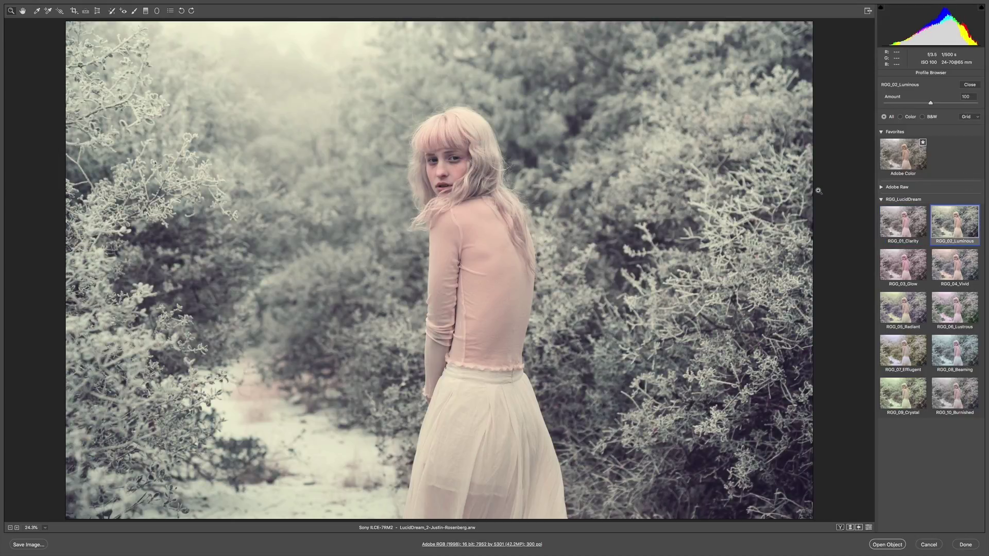
key(Right)
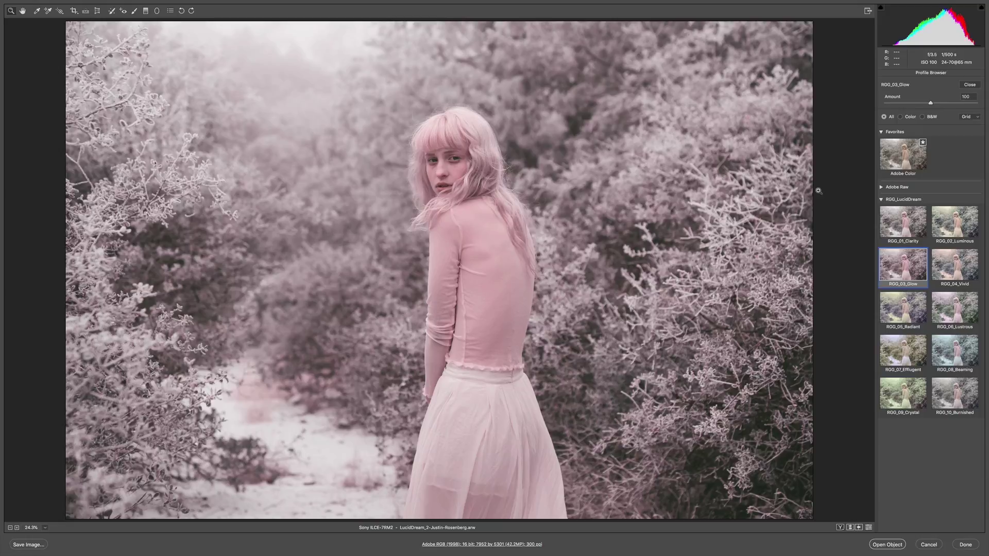
key(Right)
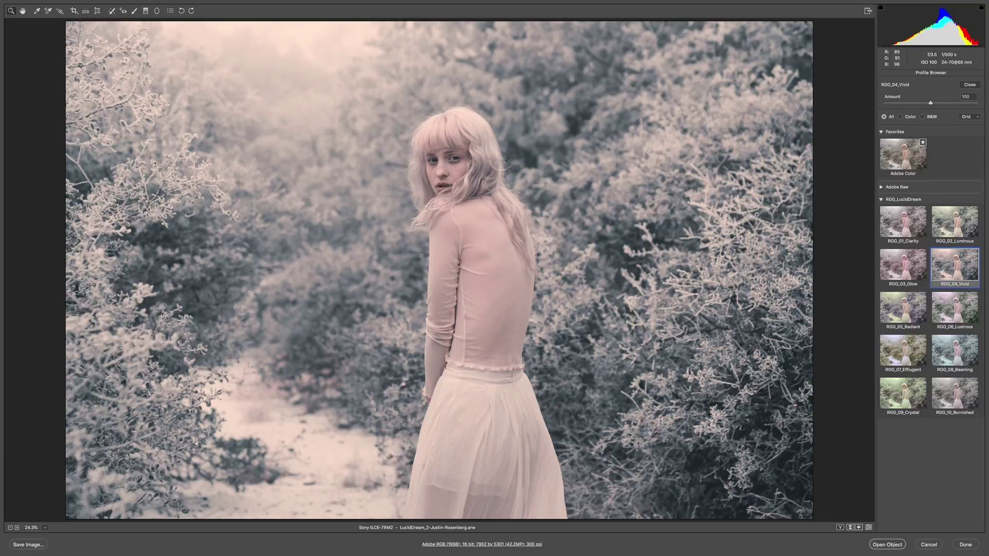
key(Right)
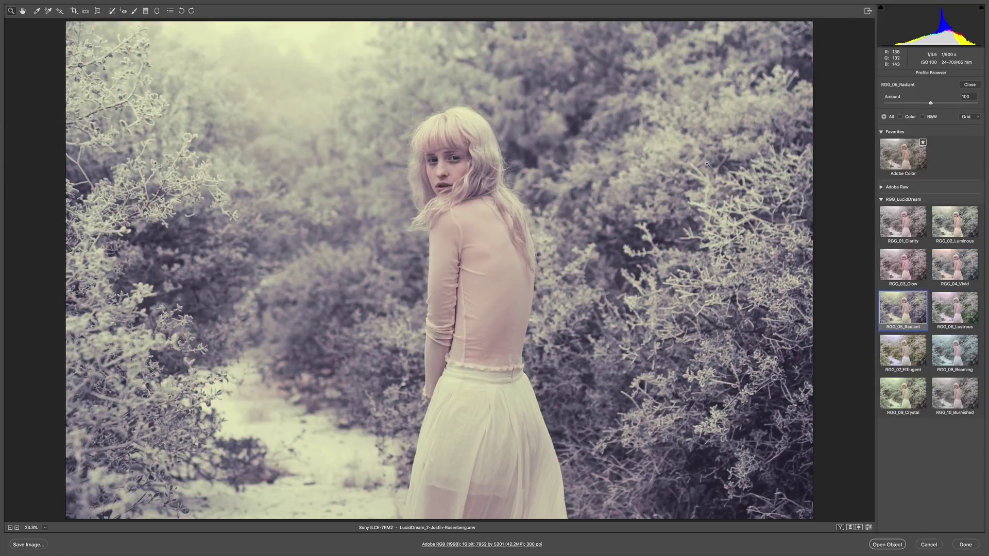
key(Right)
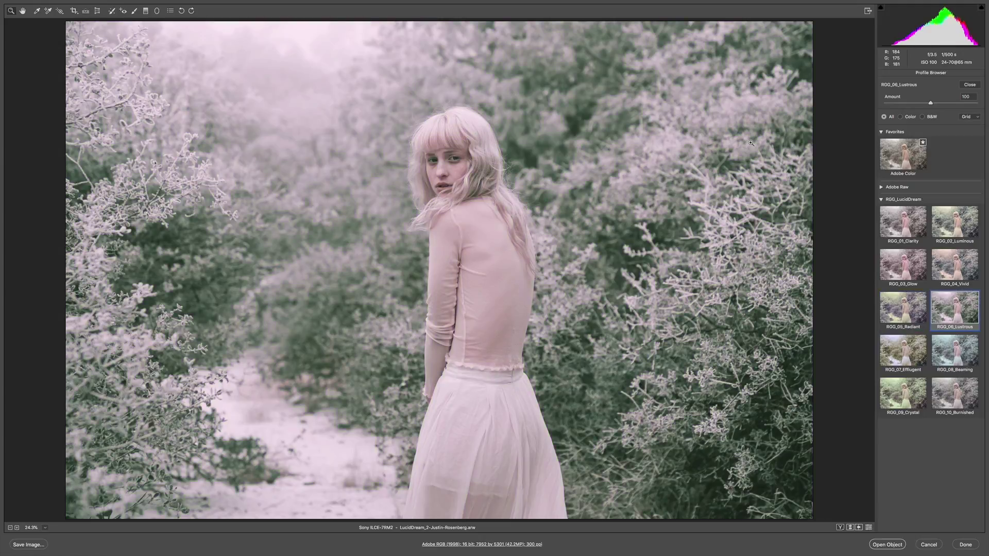
key(Right)
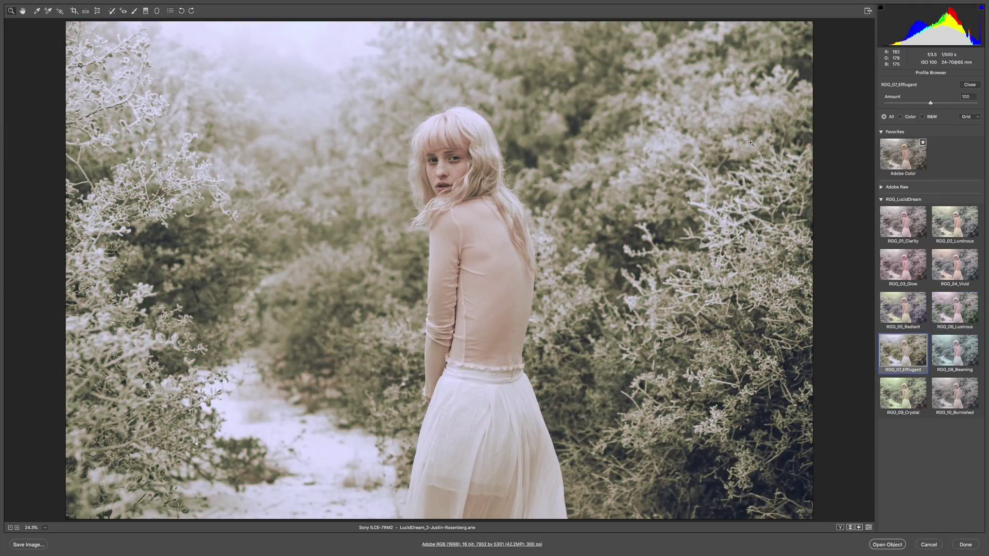
key(Right)
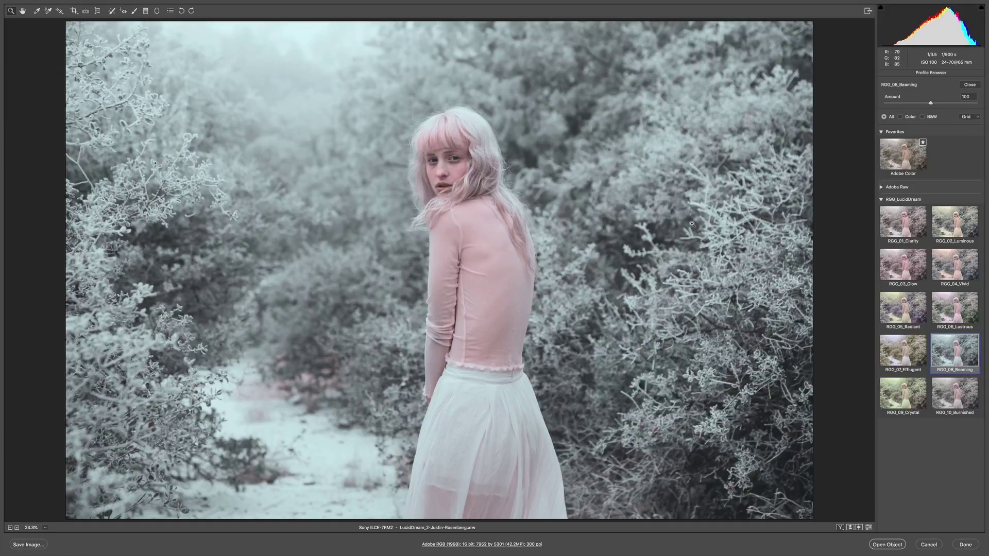
key(Right)
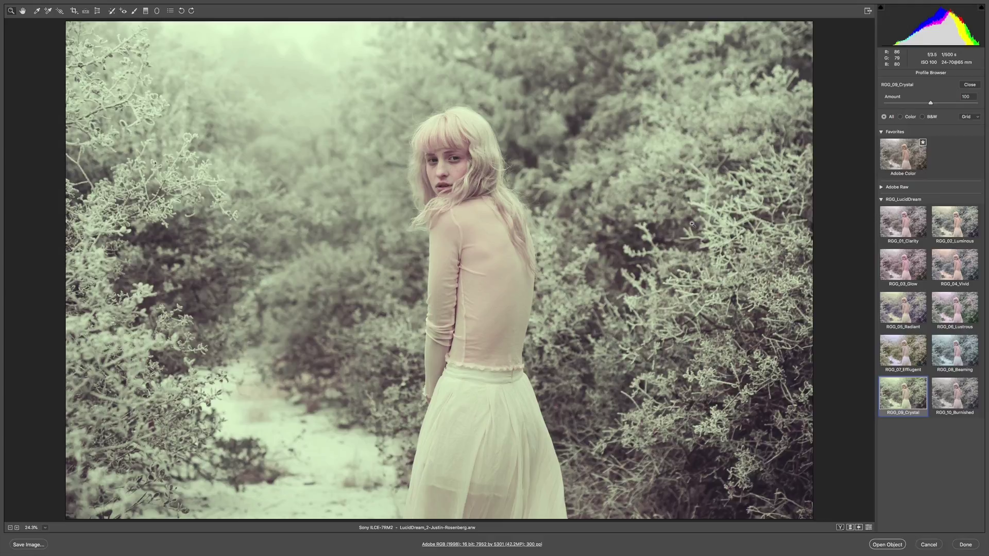
key(Right)
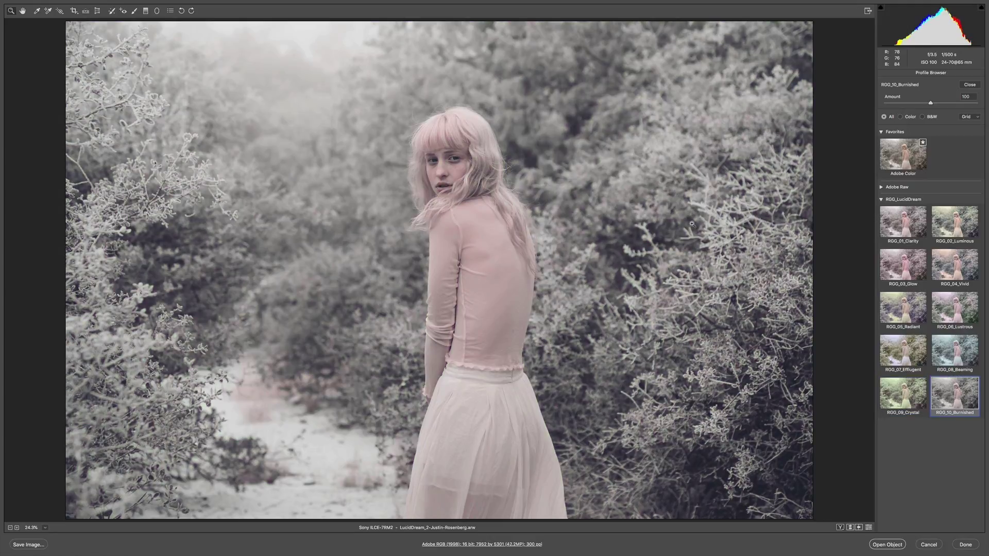
key(Tab)
Step: Raise the RGG_10_Burnished profile amount from 100 to 142
drag(930, 103, 955, 104)
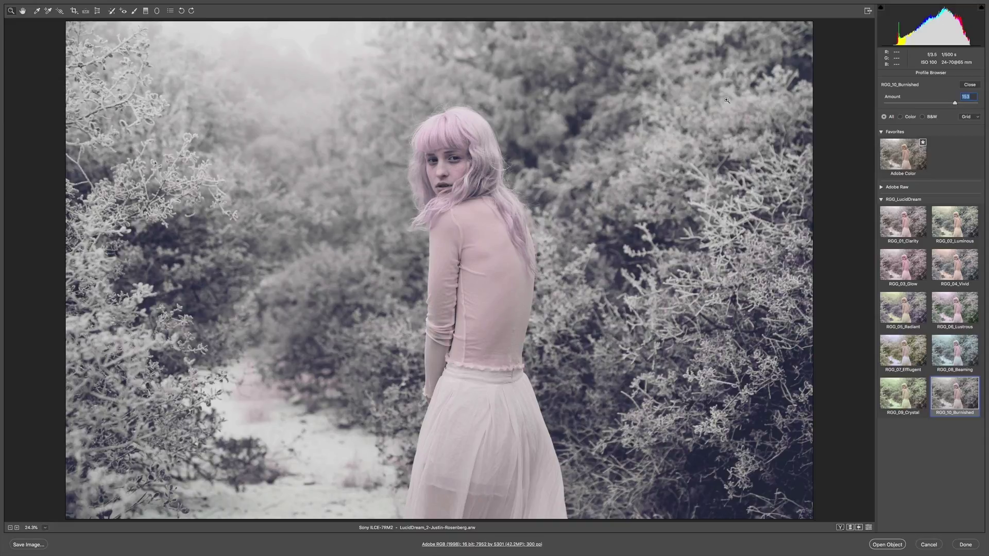